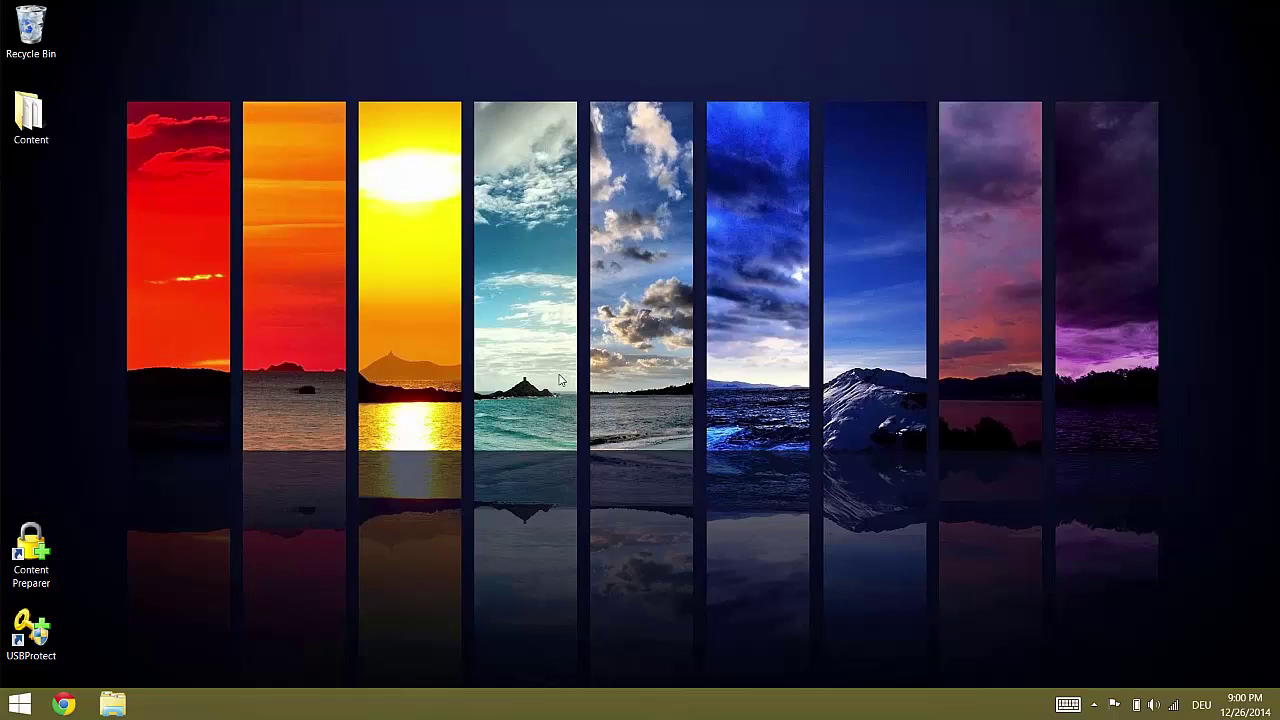
Open the desktop Content folder and restore its Explorer window to a small size.
double_click(29, 120)
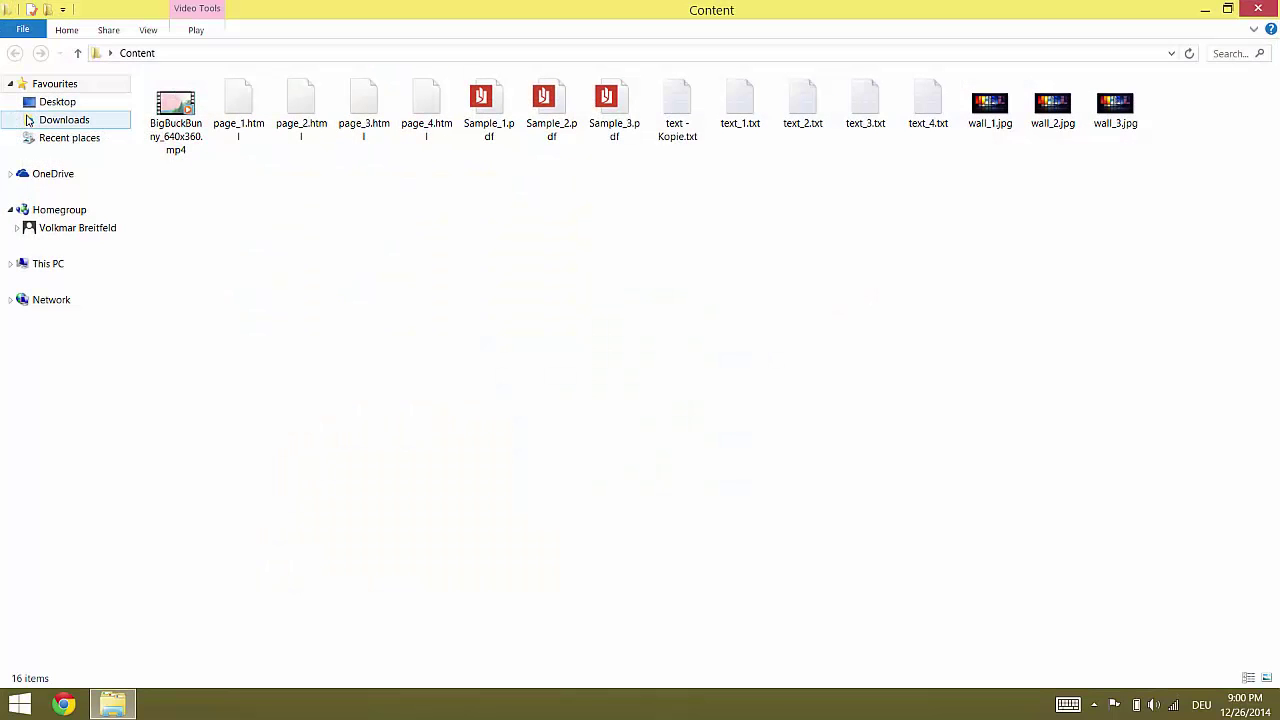
double_click(330, 14)
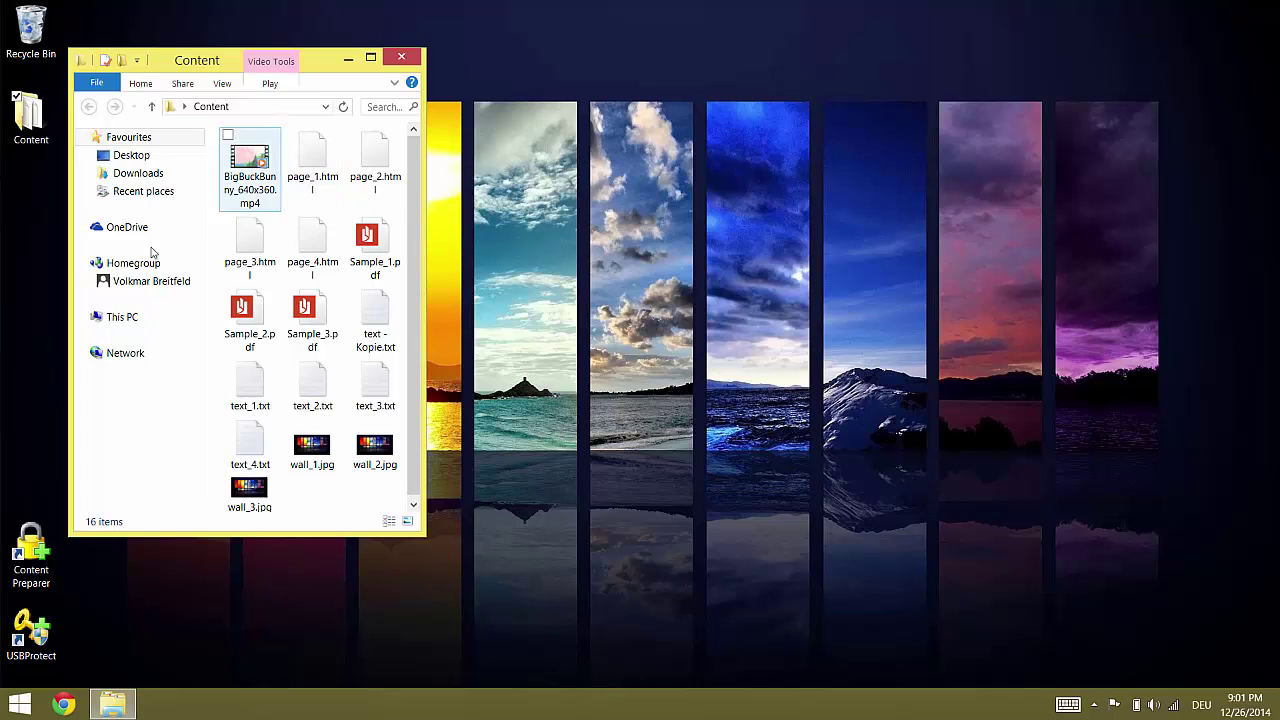
Launch Content Preparer and cancel the login prompt without signing in.
double_click(35, 563)
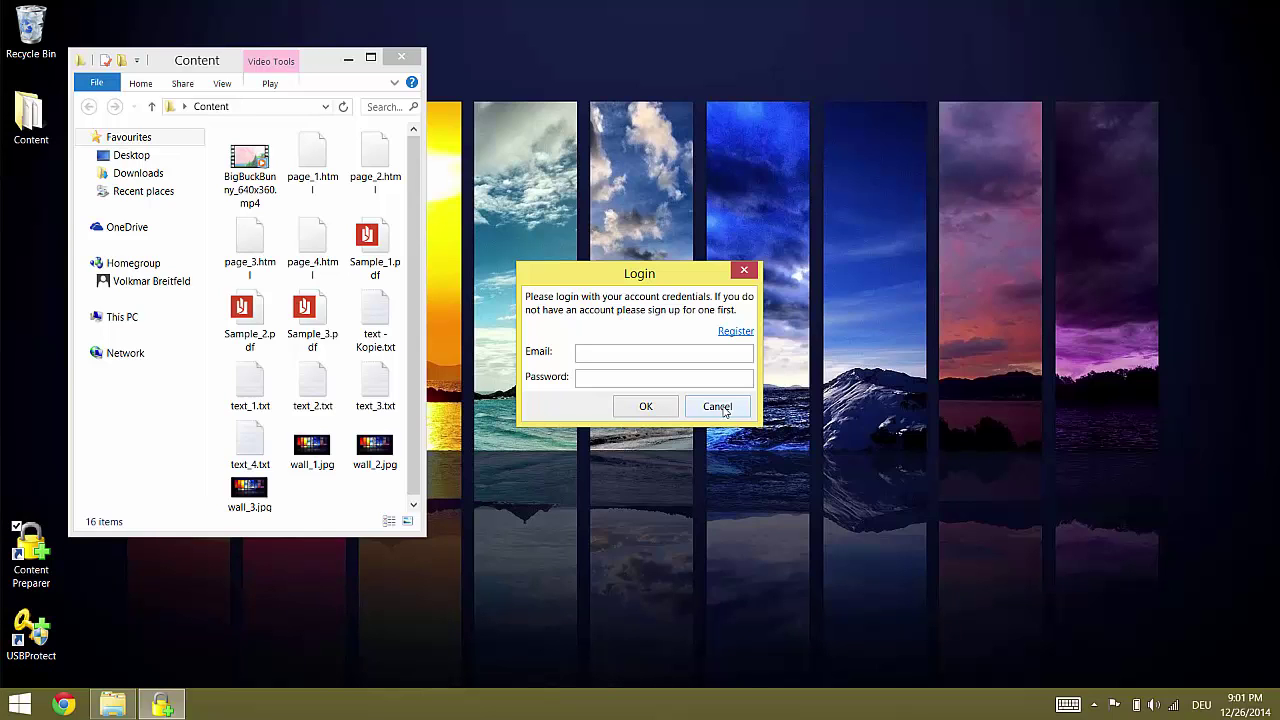
click(724, 410)
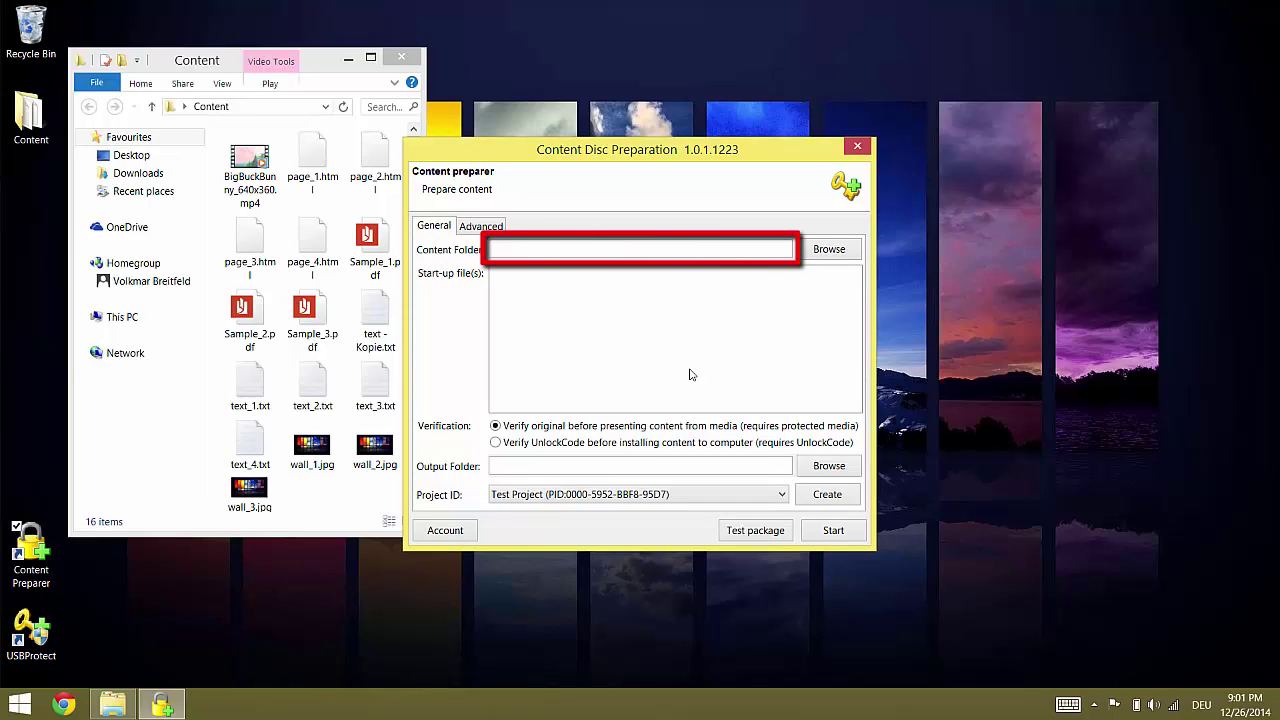
Choose the Desktop's Content folder as the Content Folder, listing its files as start-up candidates.
click(829, 250)
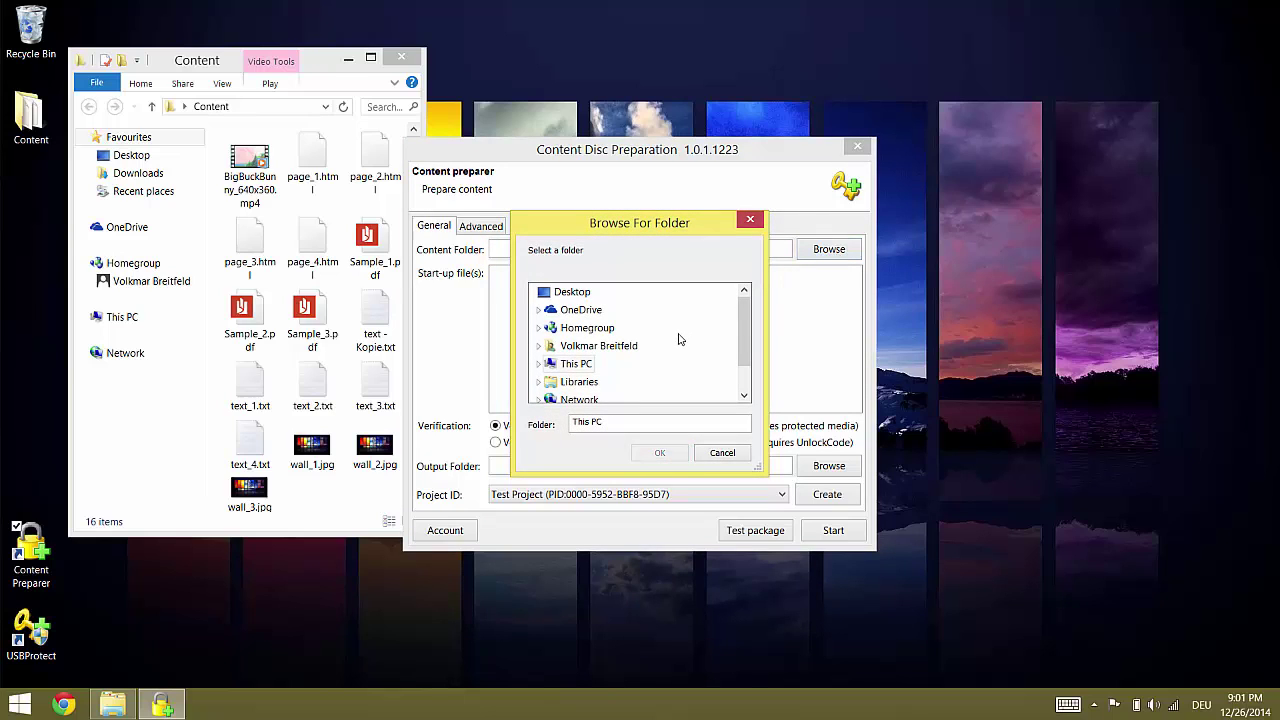
drag(741, 329, 742, 366)
click(582, 382)
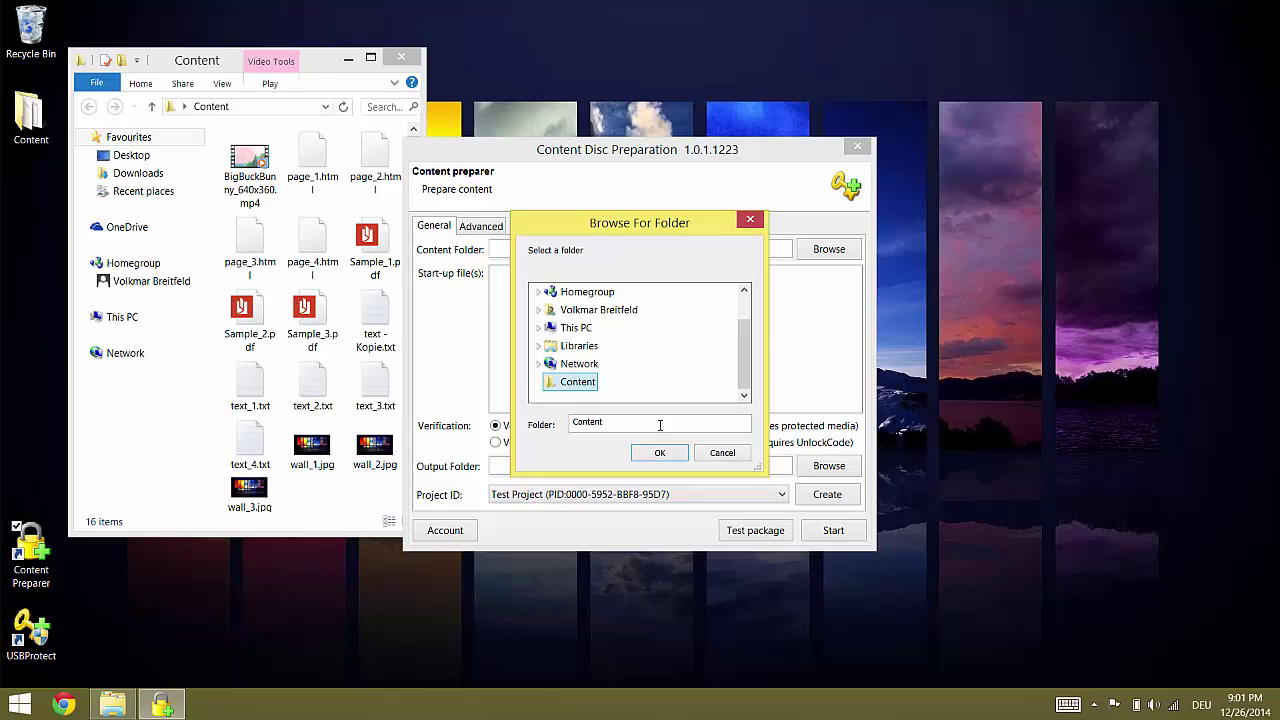
click(659, 453)
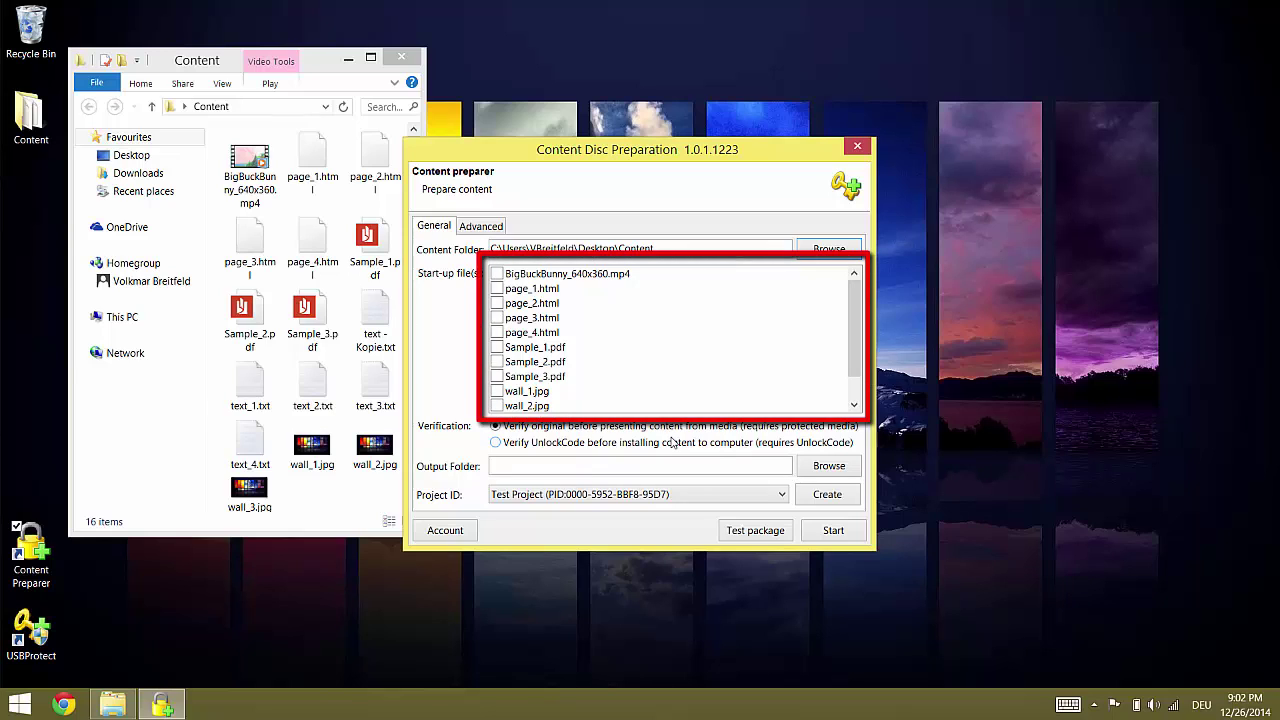
Tick BigBuckBunny_640x360.mp4, page_1.html and Sample_1.pdf as start-up files, acknowledging the multiple-files notice.
click(497, 274)
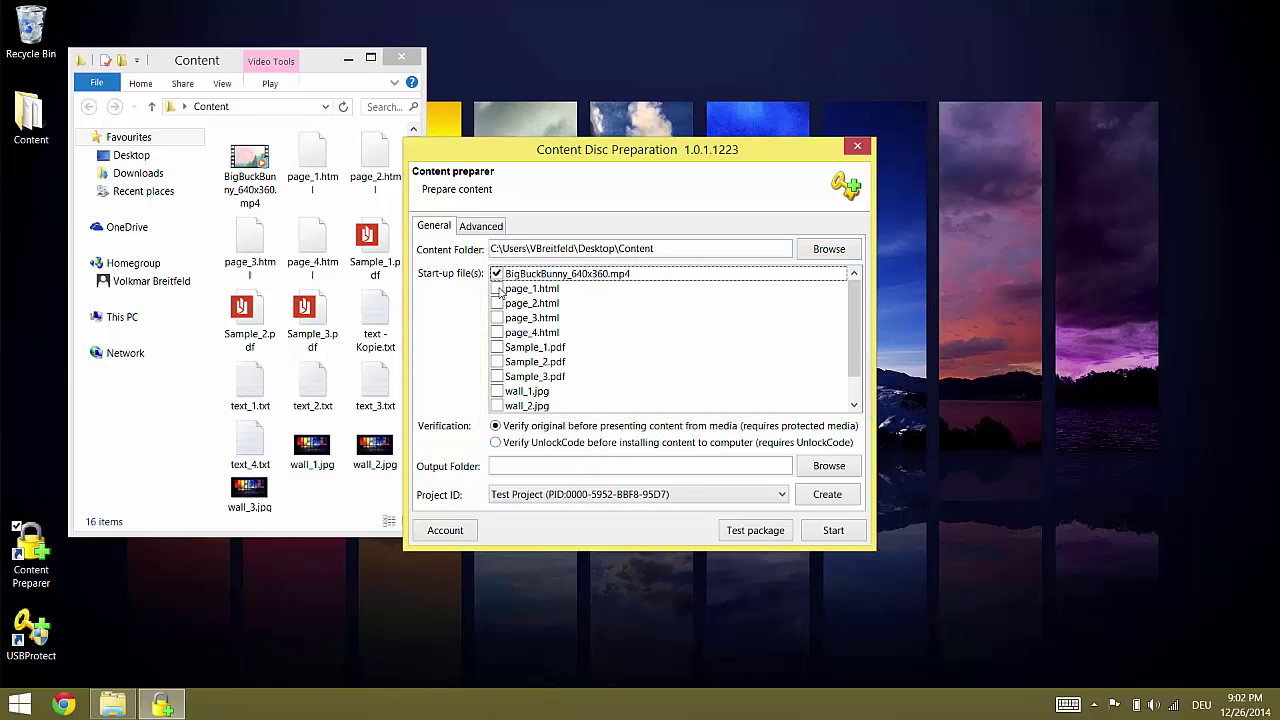
click(498, 289)
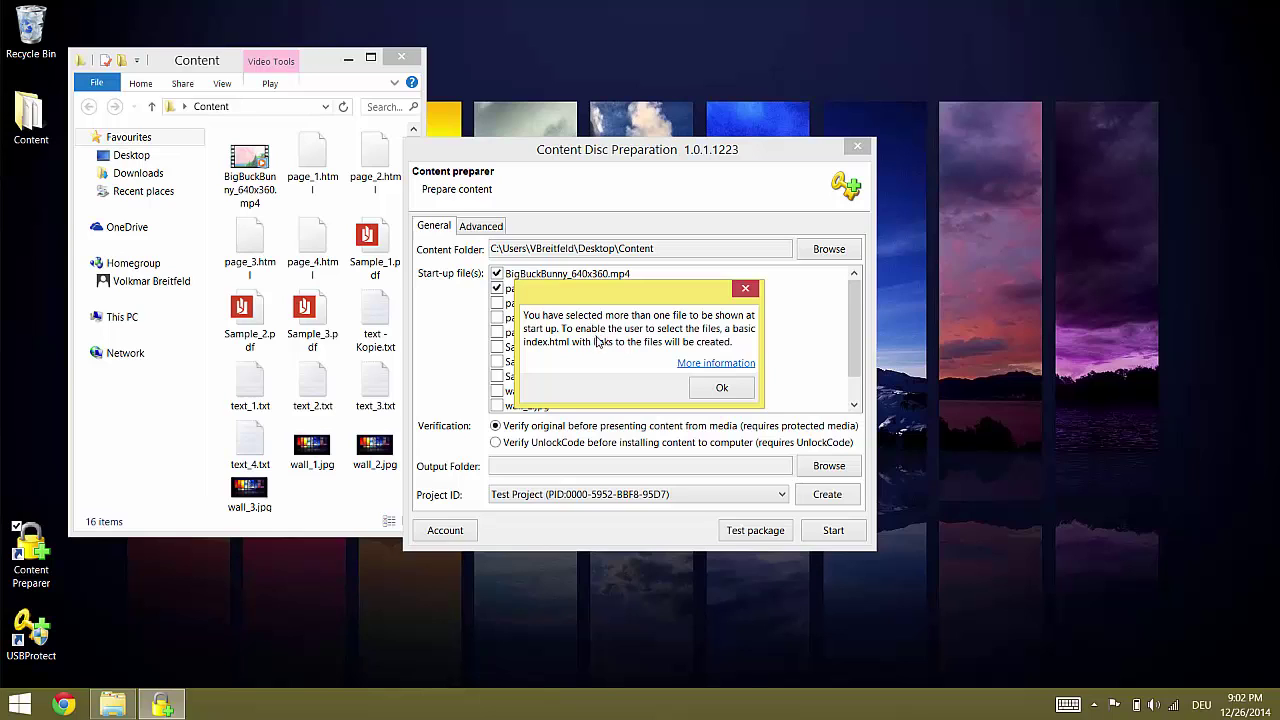
click(709, 388)
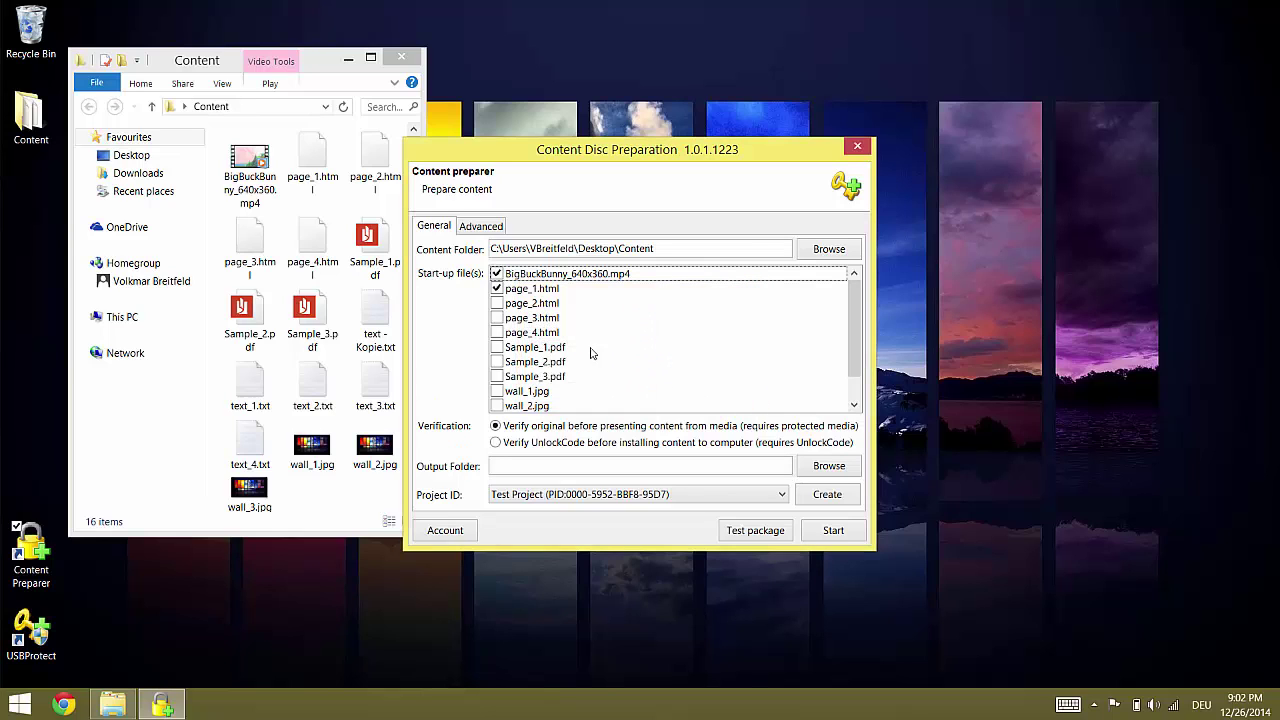
click(497, 347)
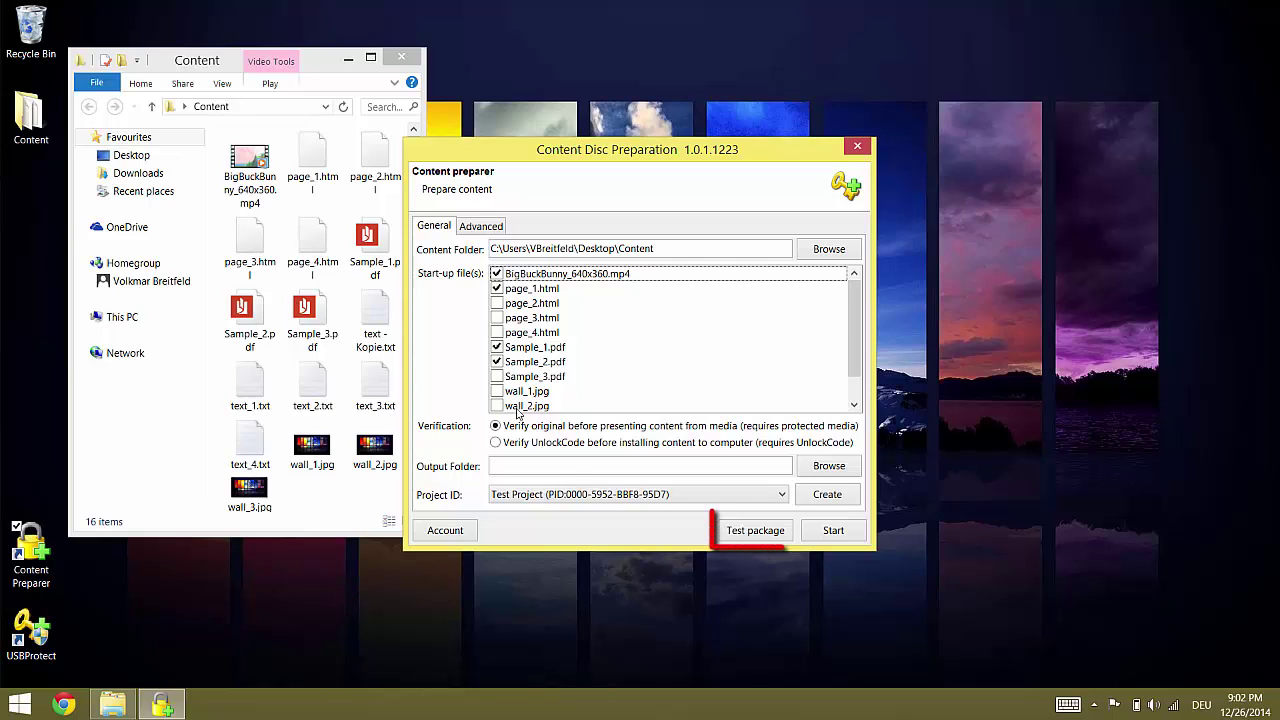
Build a test package, review its Test Project preview in Flux Player, then close it.
click(756, 533)
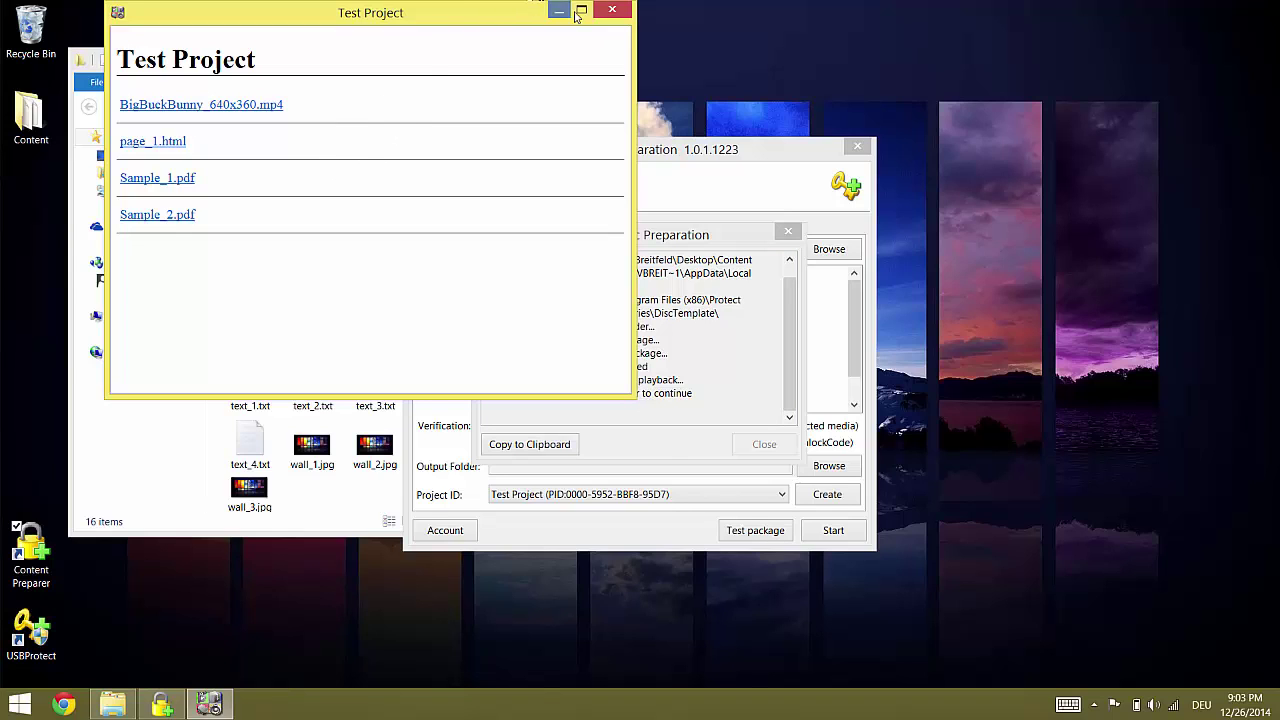
click(613, 13)
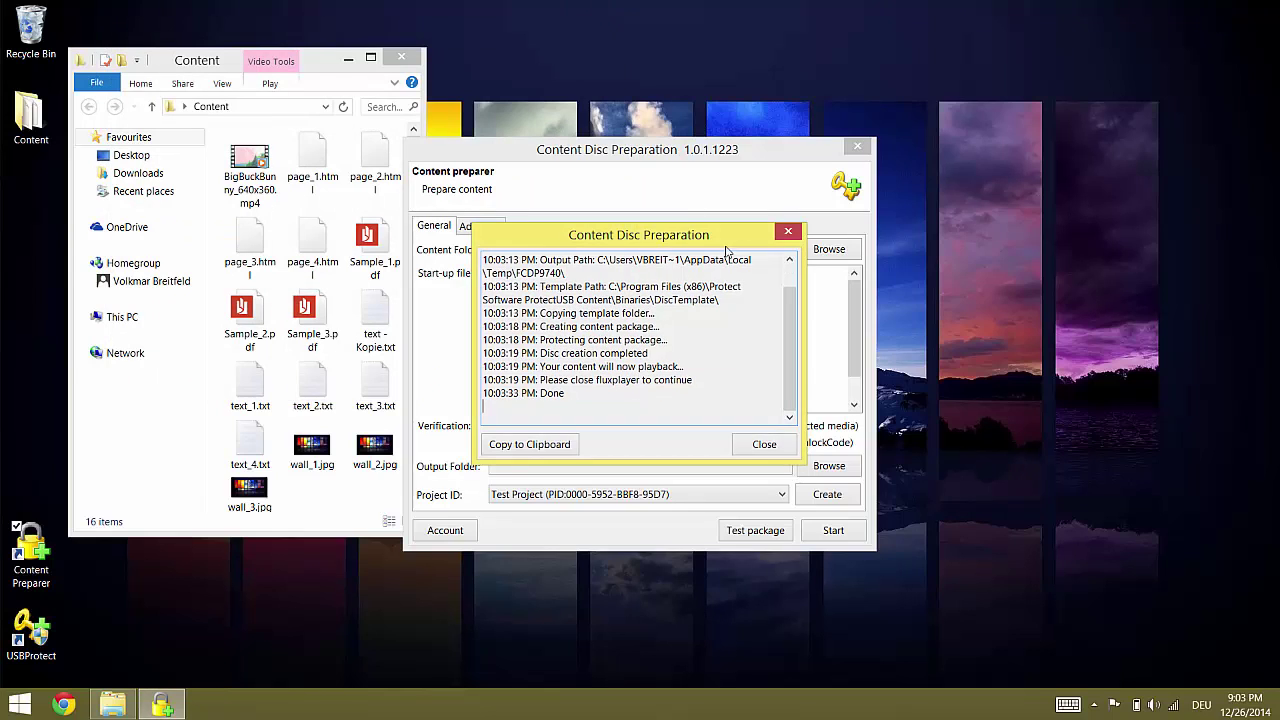
Close the finished Content Disc Preparation build log.
click(764, 446)
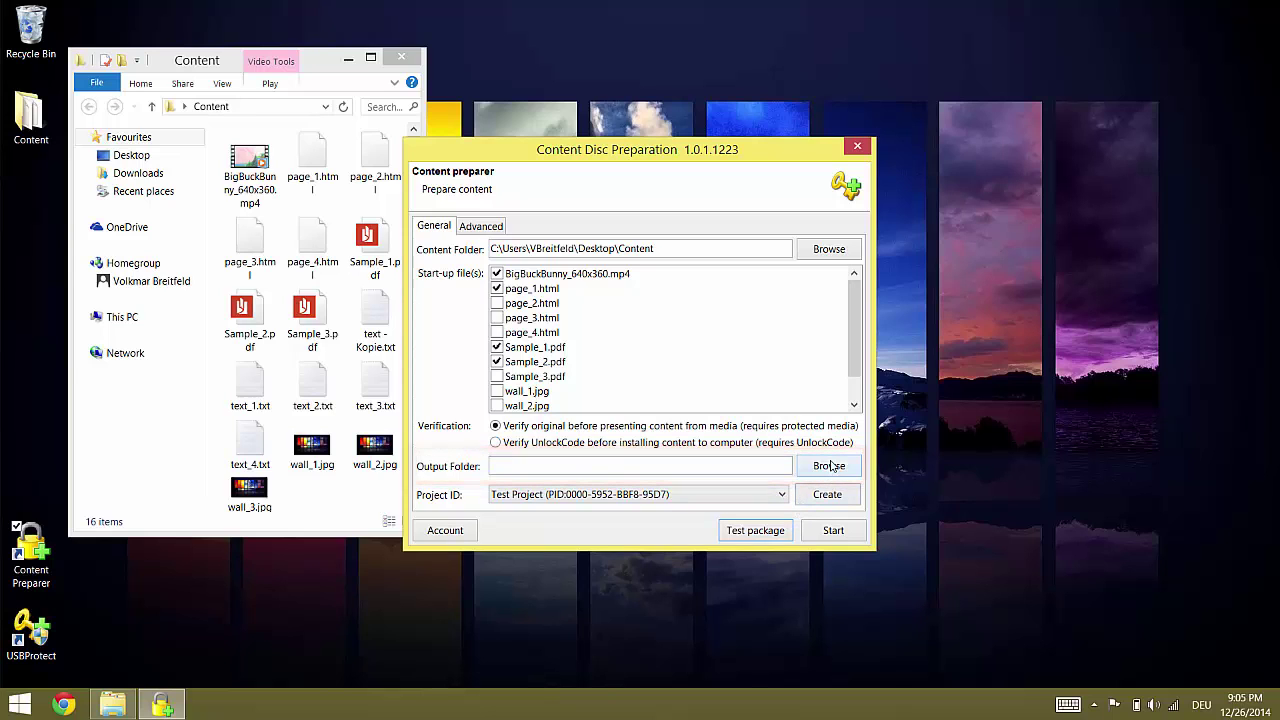
Create a folder named Output on the Desktop and set it as the Output Folder.
click(829, 466)
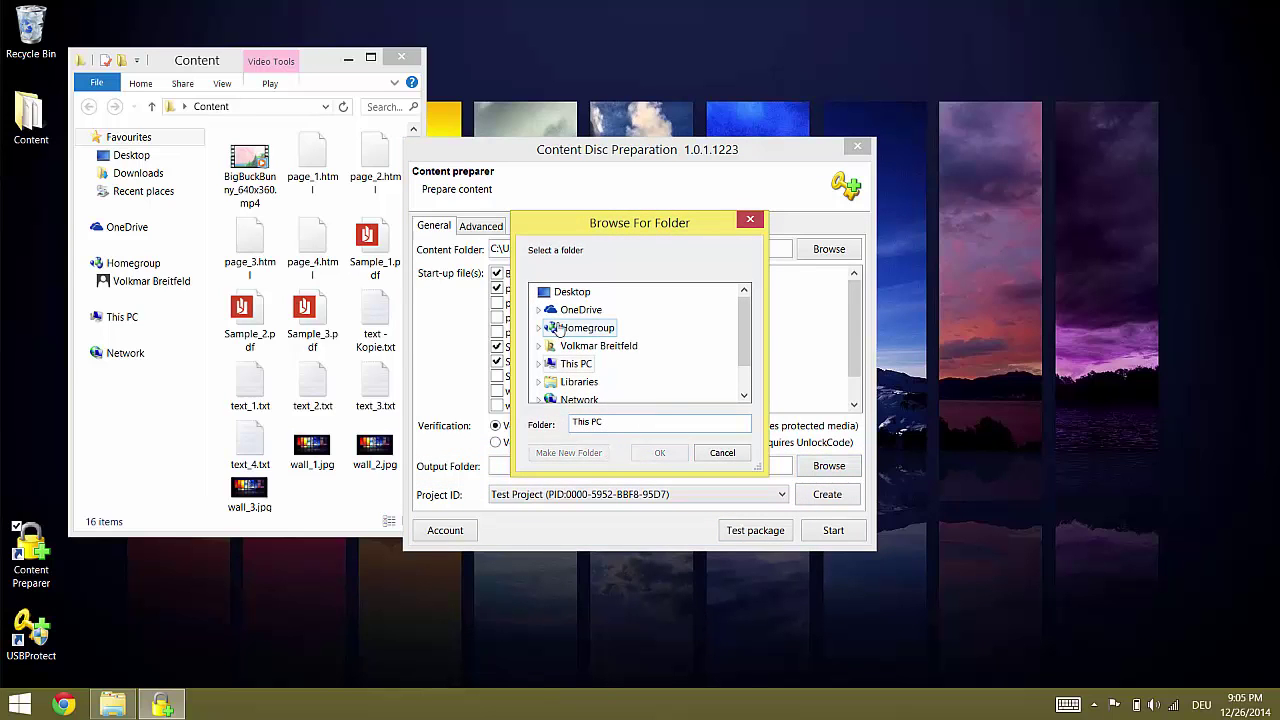
click(569, 292)
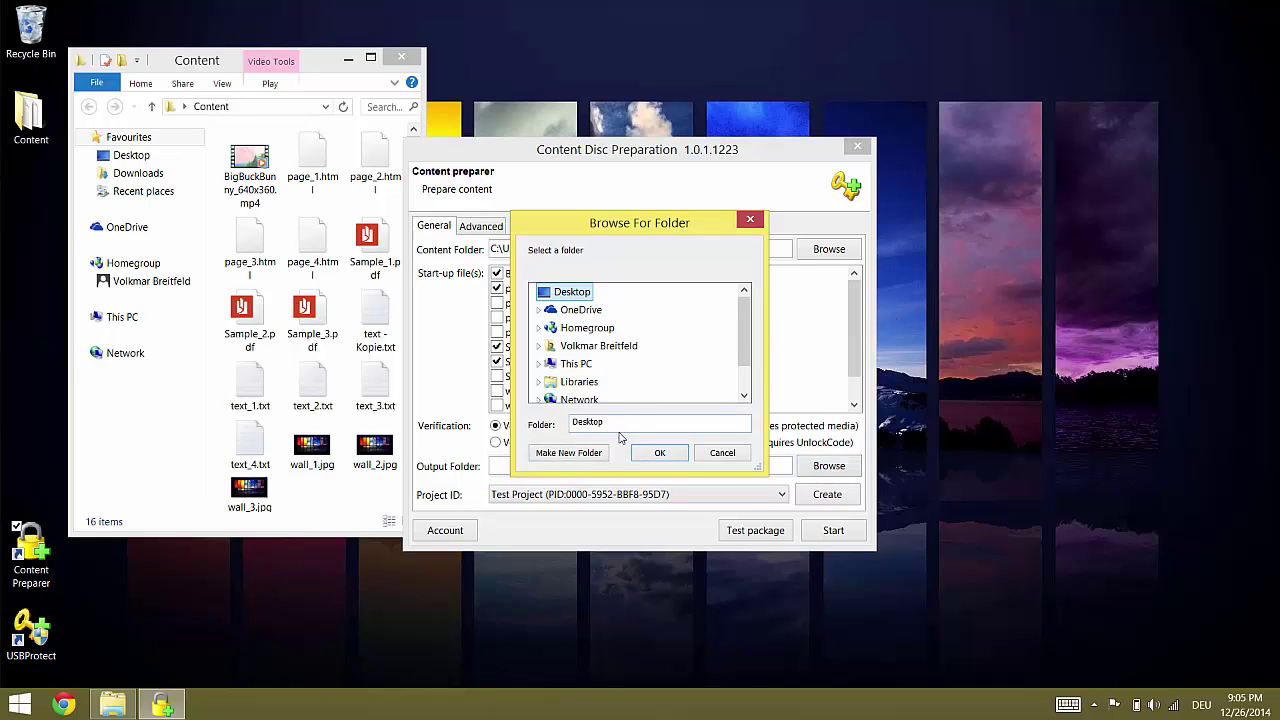
click(568, 453)
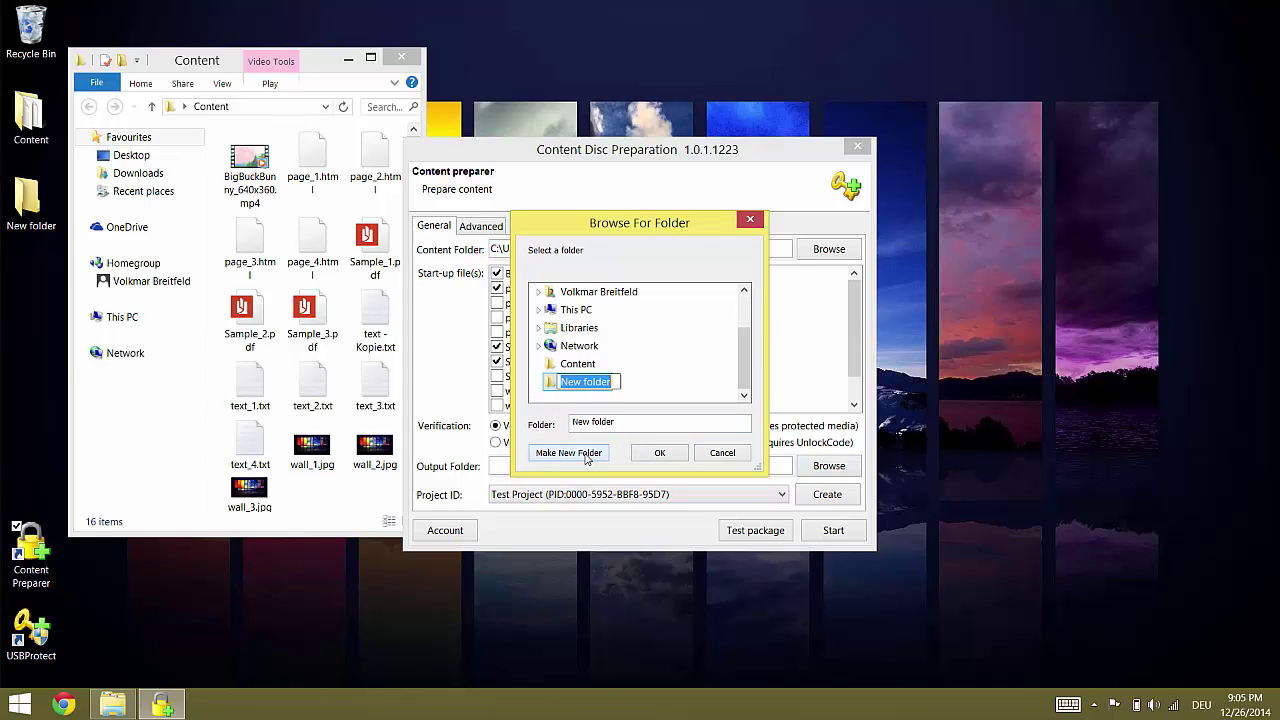
text(Output)
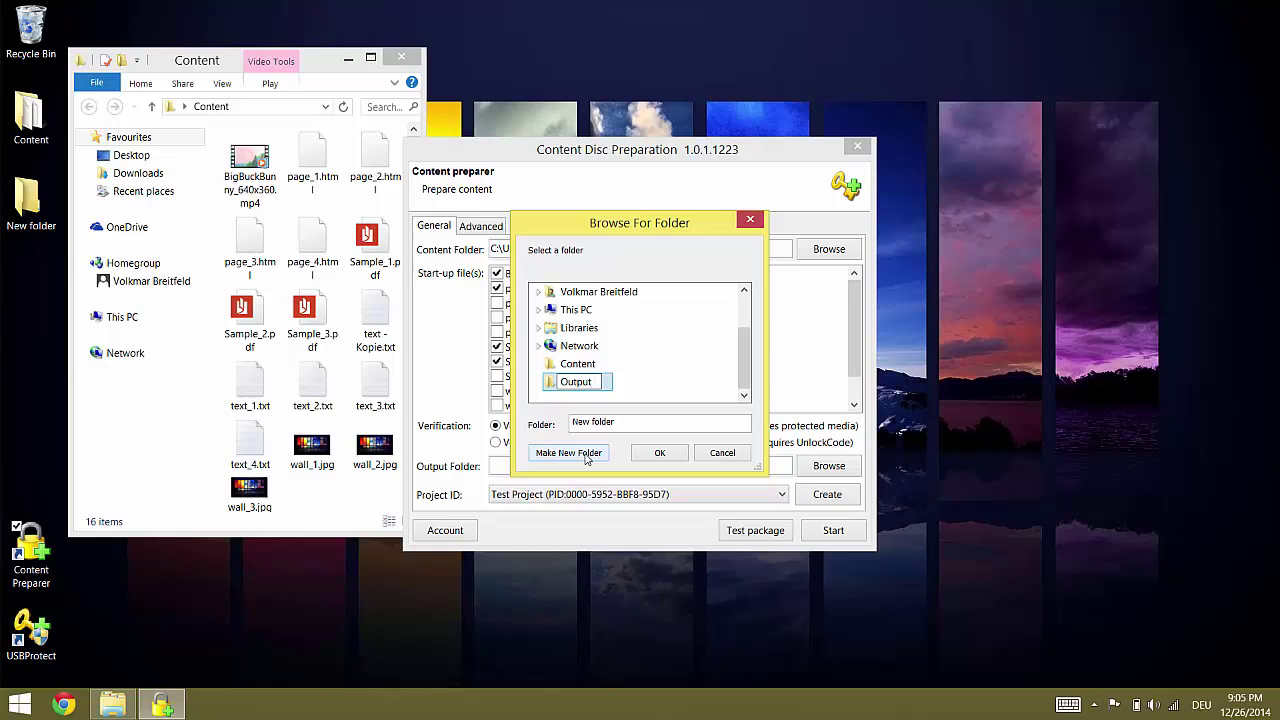
key(Return)
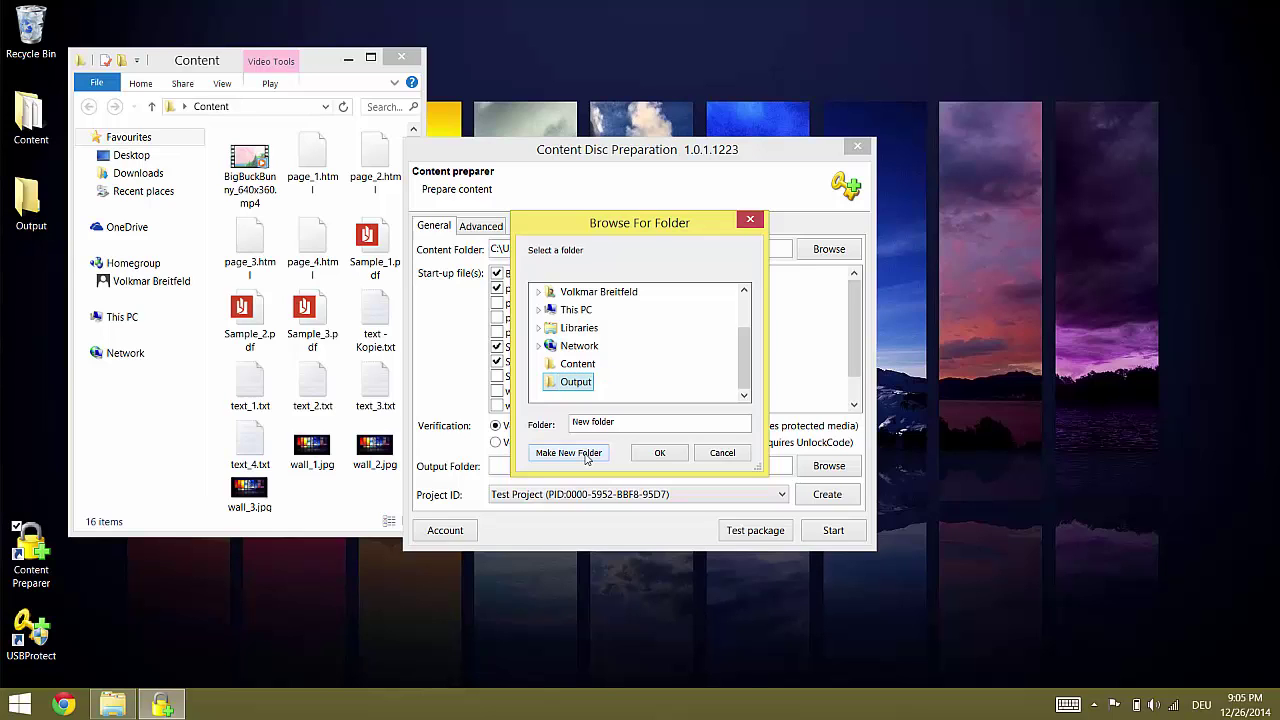
click(672, 456)
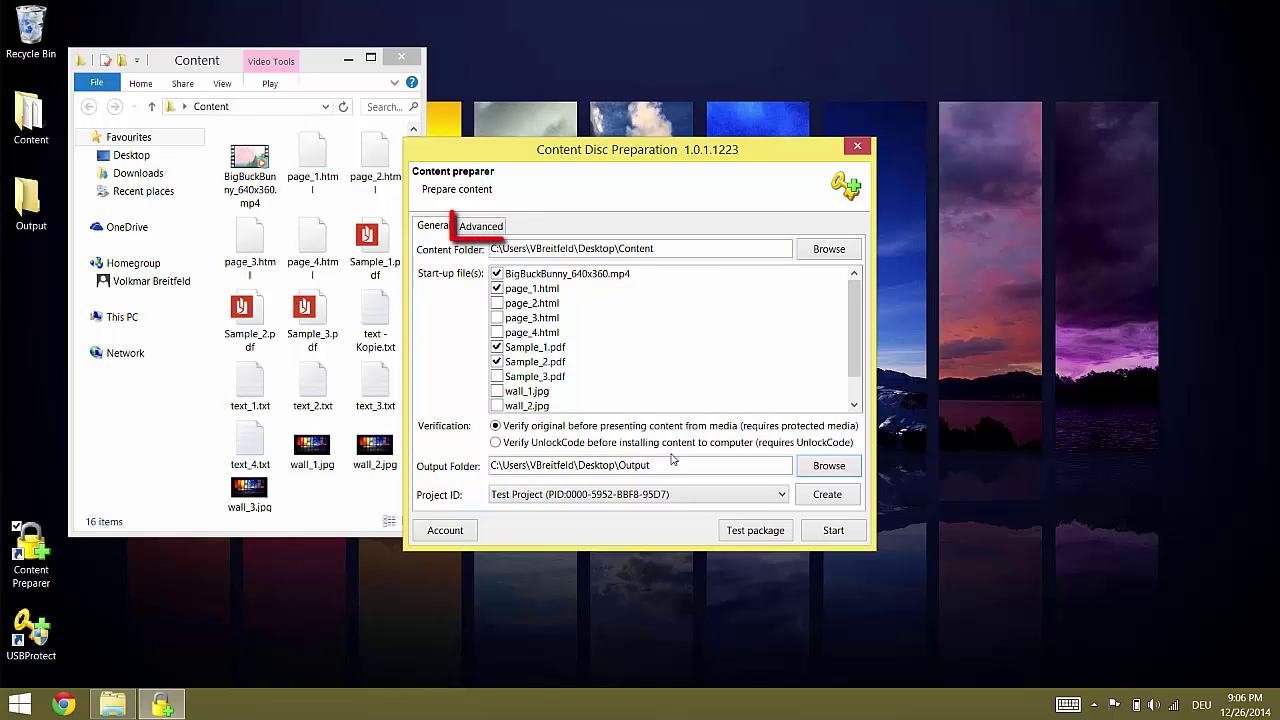
Show the Advanced options for expiration date, window type, window size and navigation.
click(490, 228)
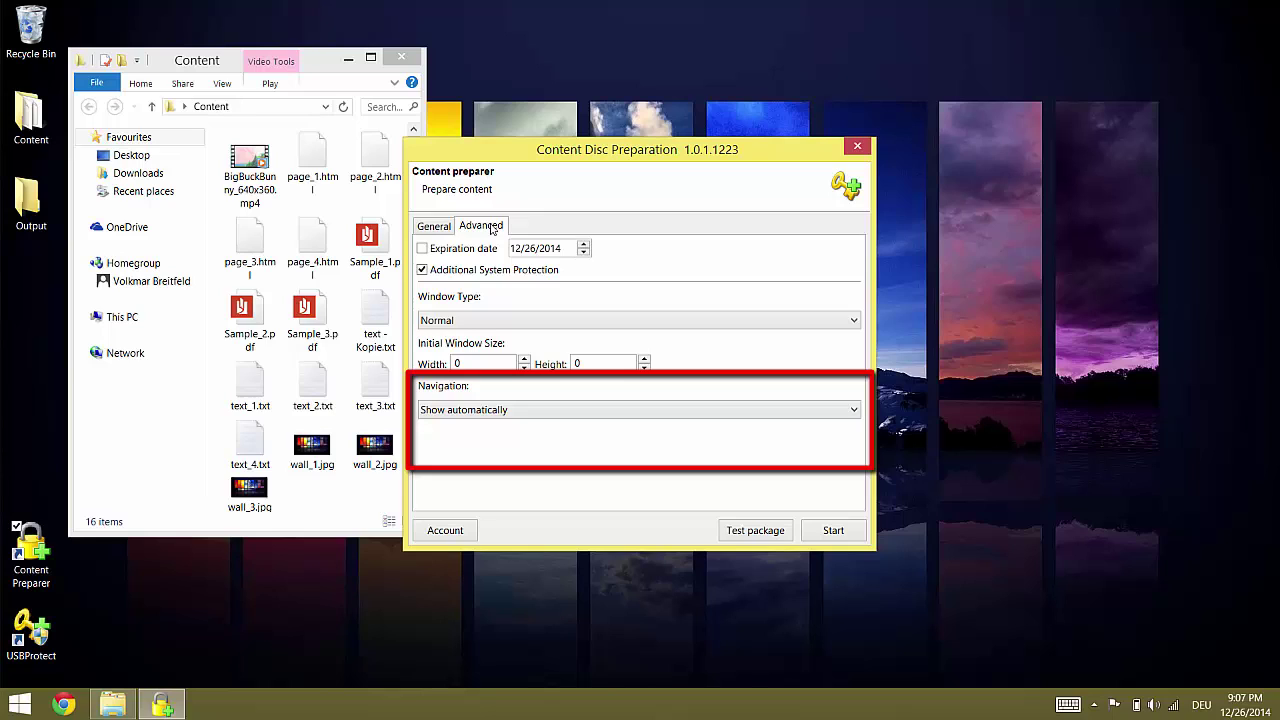
click(553, 410)
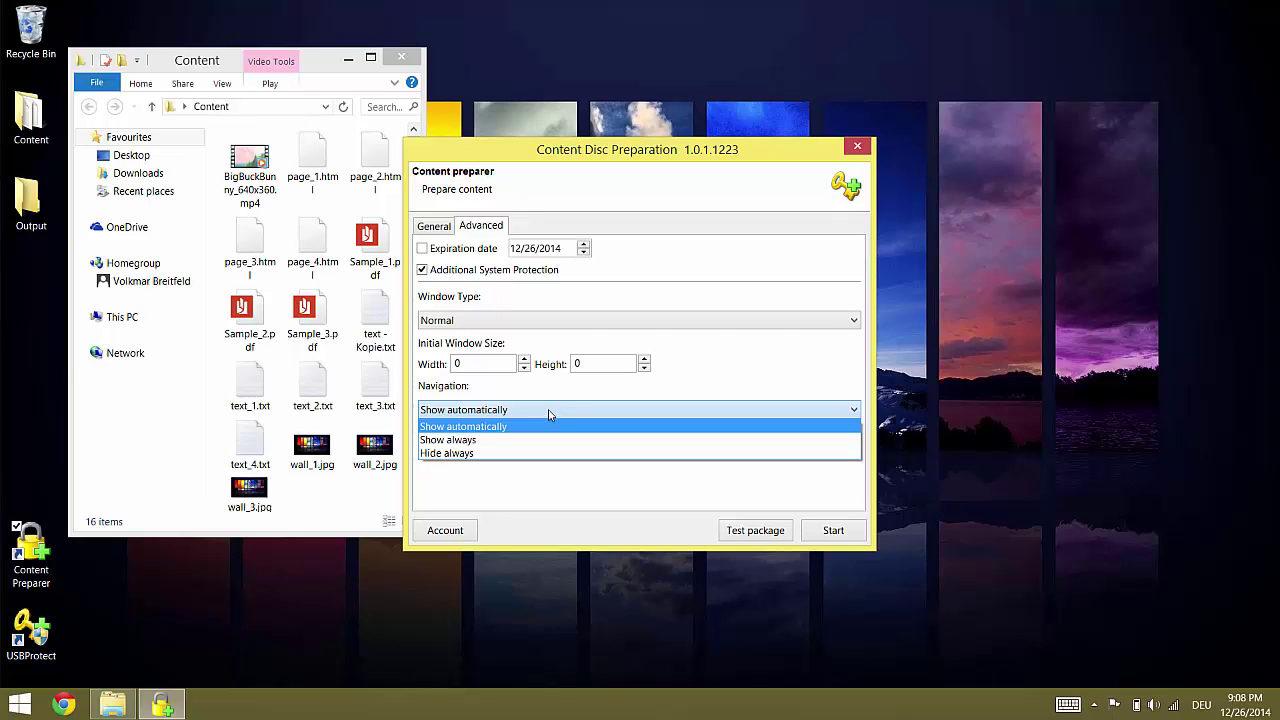
click(432, 240)
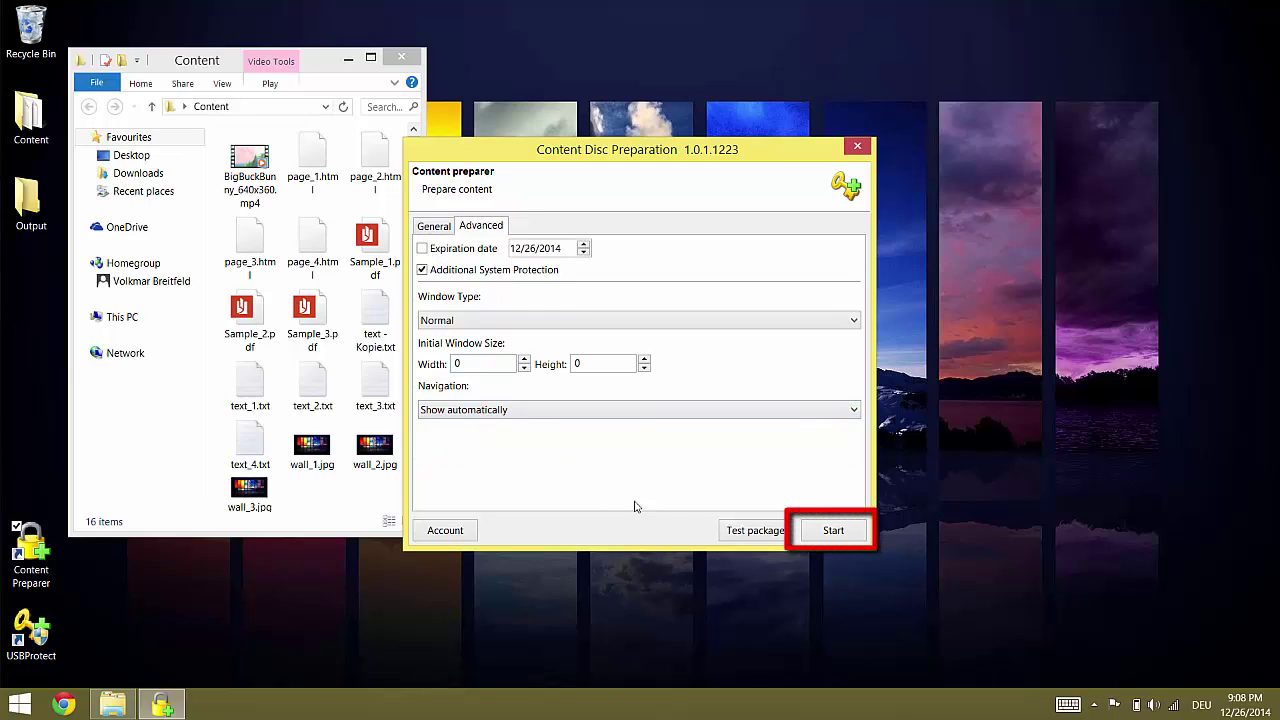
Build the protected package into Output, closing the Content folder window and the finished log.
click(836, 530)
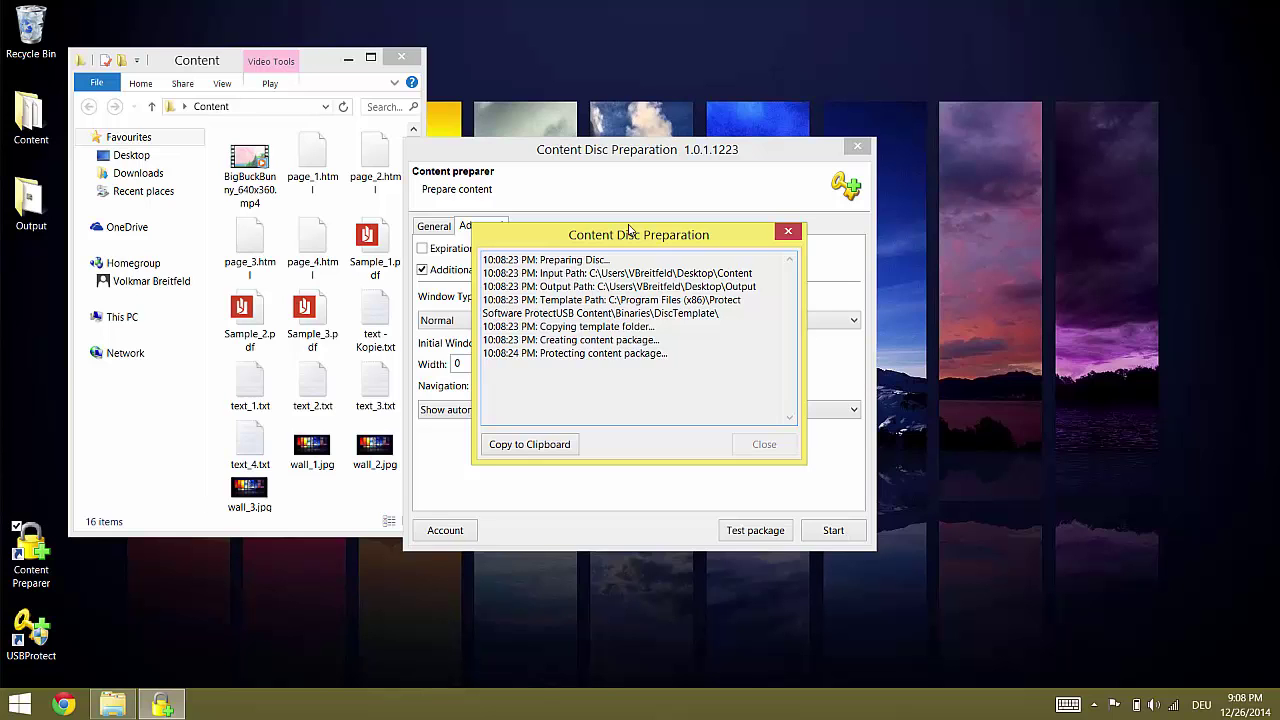
click(405, 58)
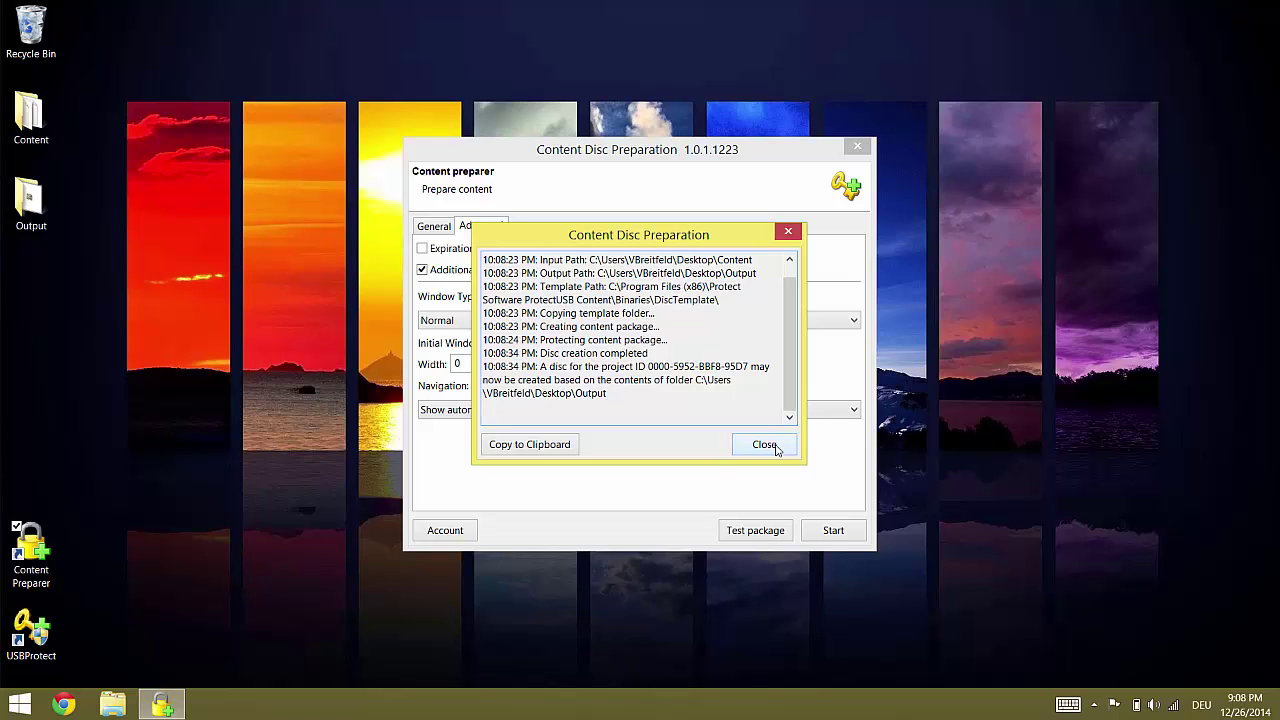
click(765, 445)
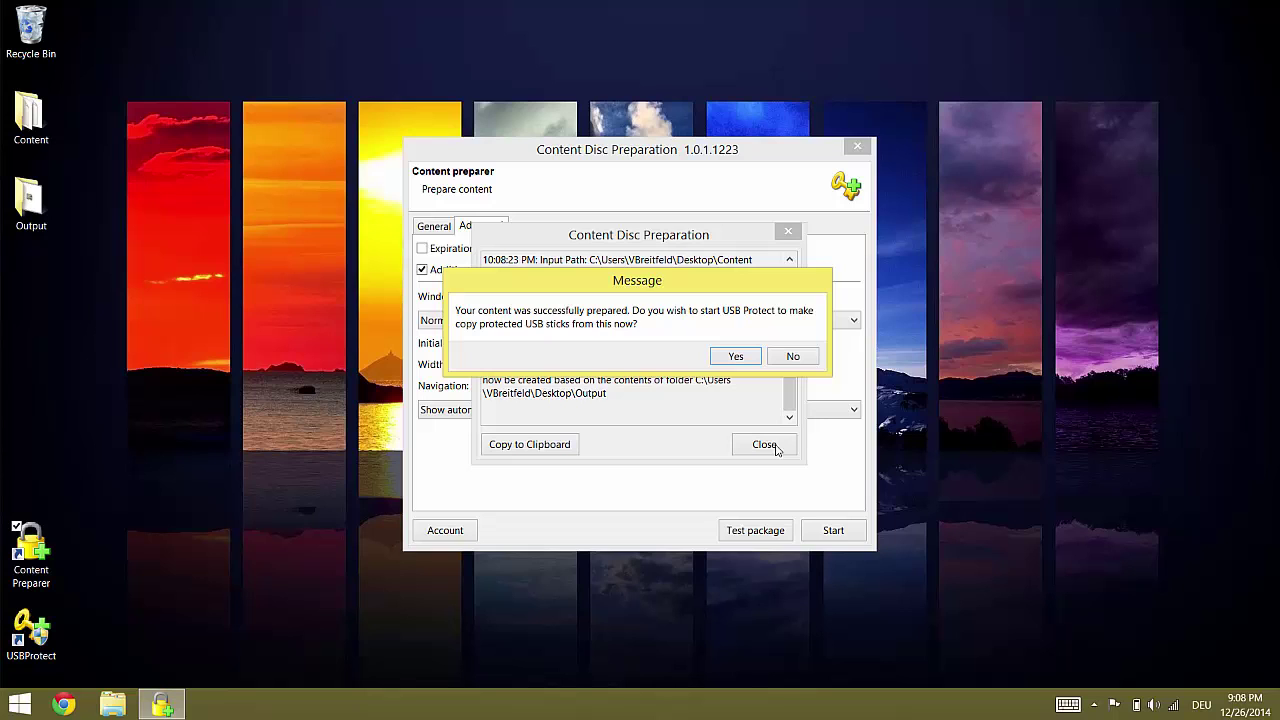
Launch USB Protect with the Output package loaded and cancel its login prompt.
click(740, 358)
click(738, 357)
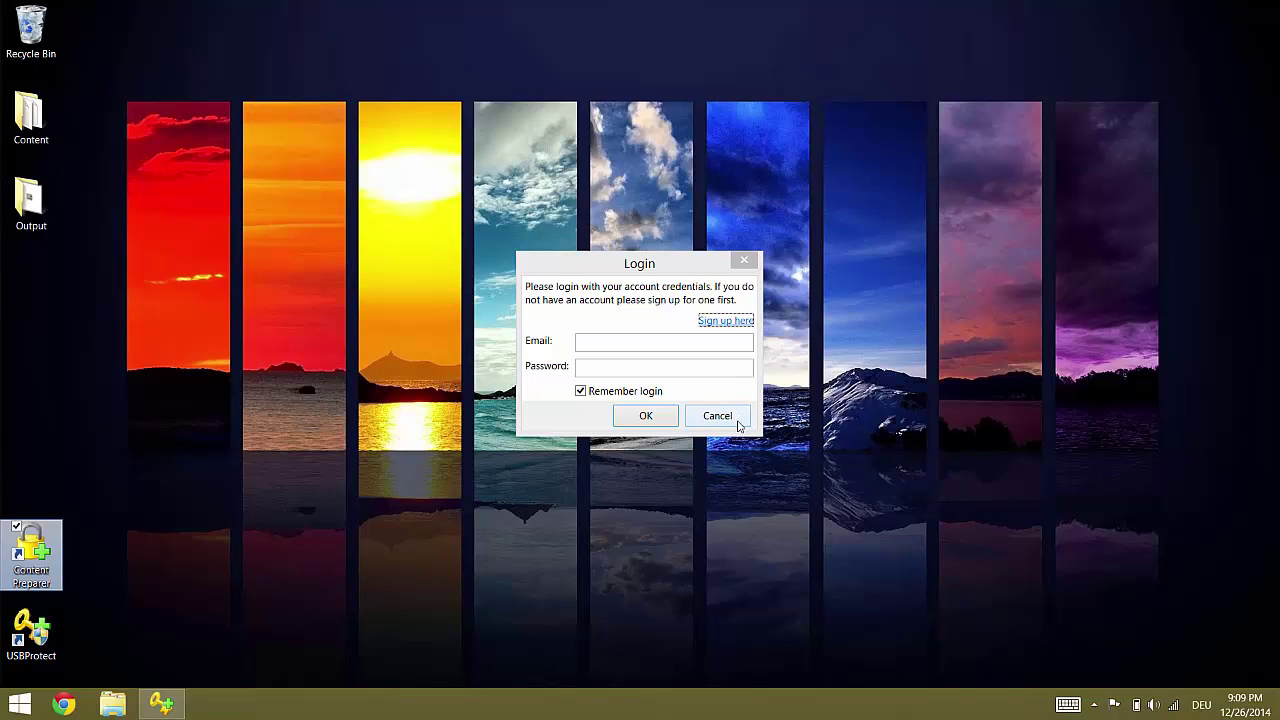
click(733, 419)
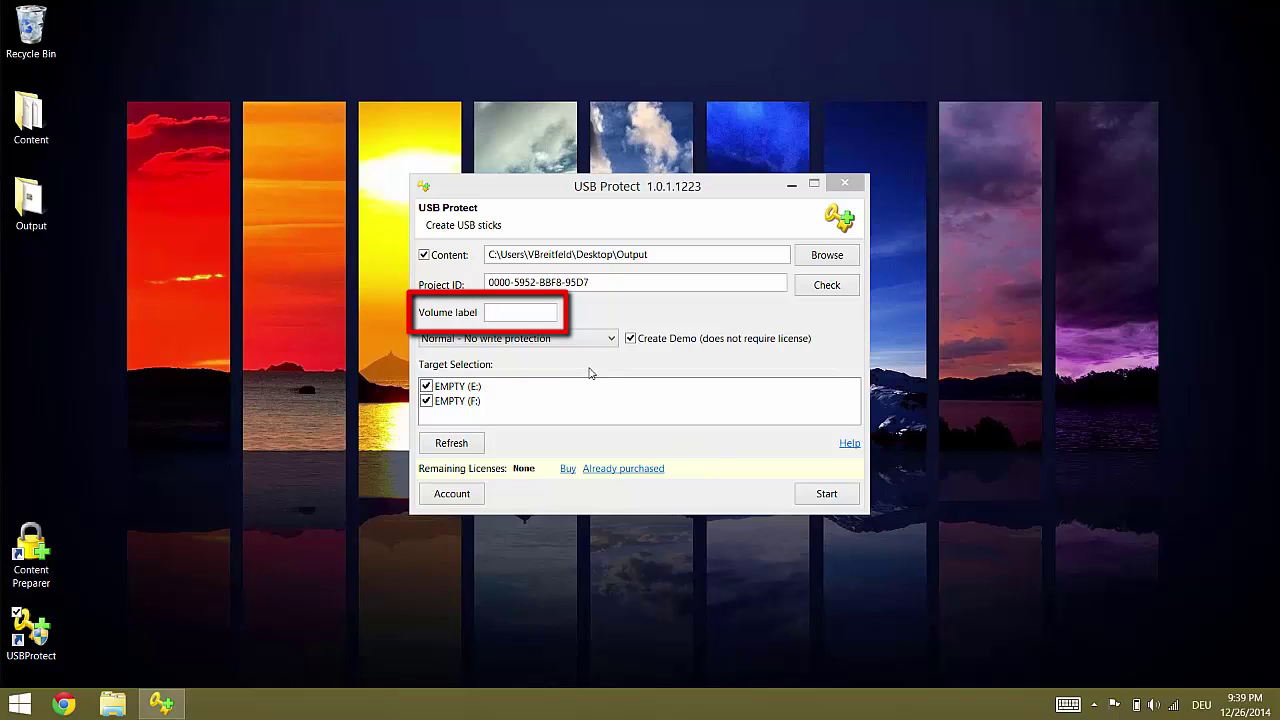
Enter 'Sample' as the USB Protect volume label, correcting the mistyped 'Emp'.
click(517, 313)
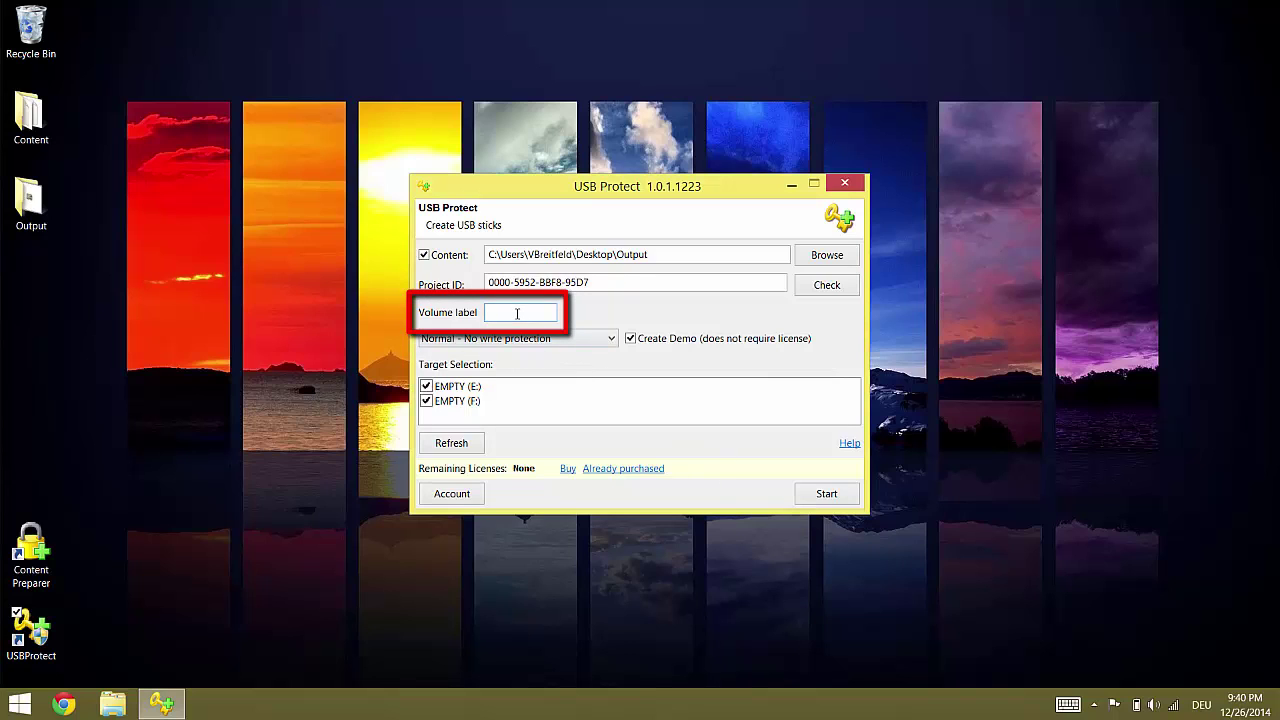
text(Sample)
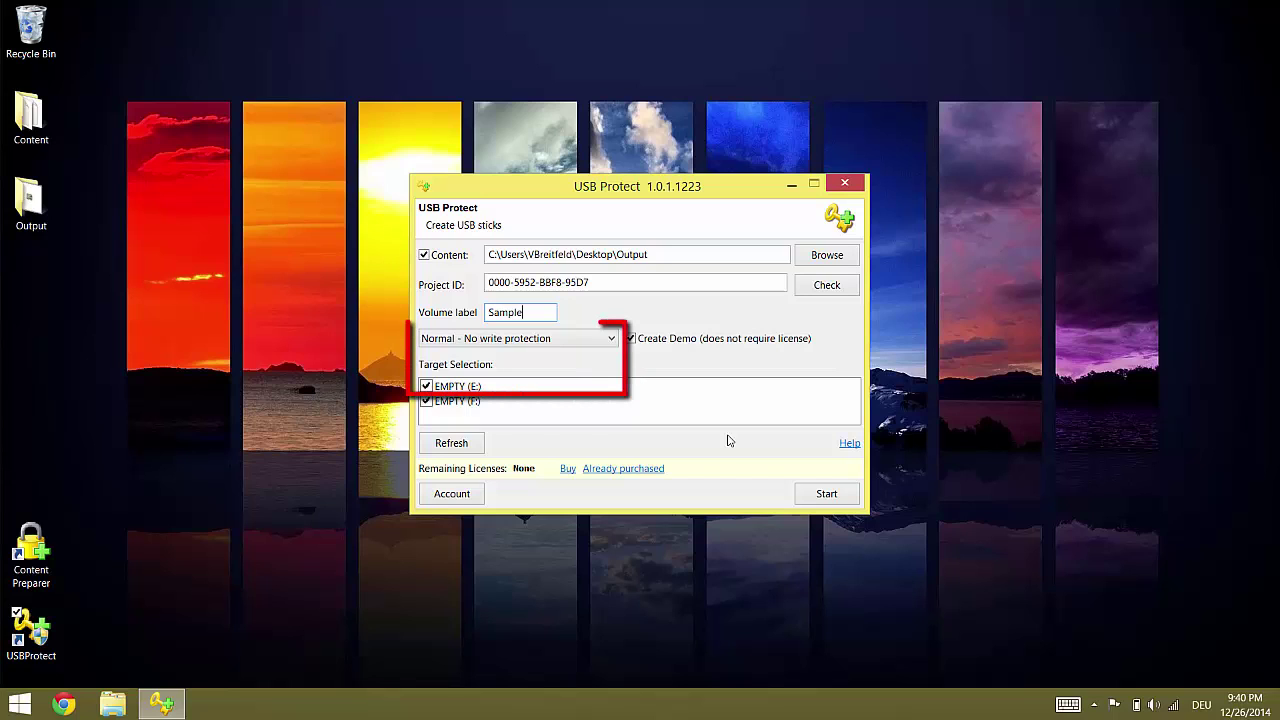
click(514, 341)
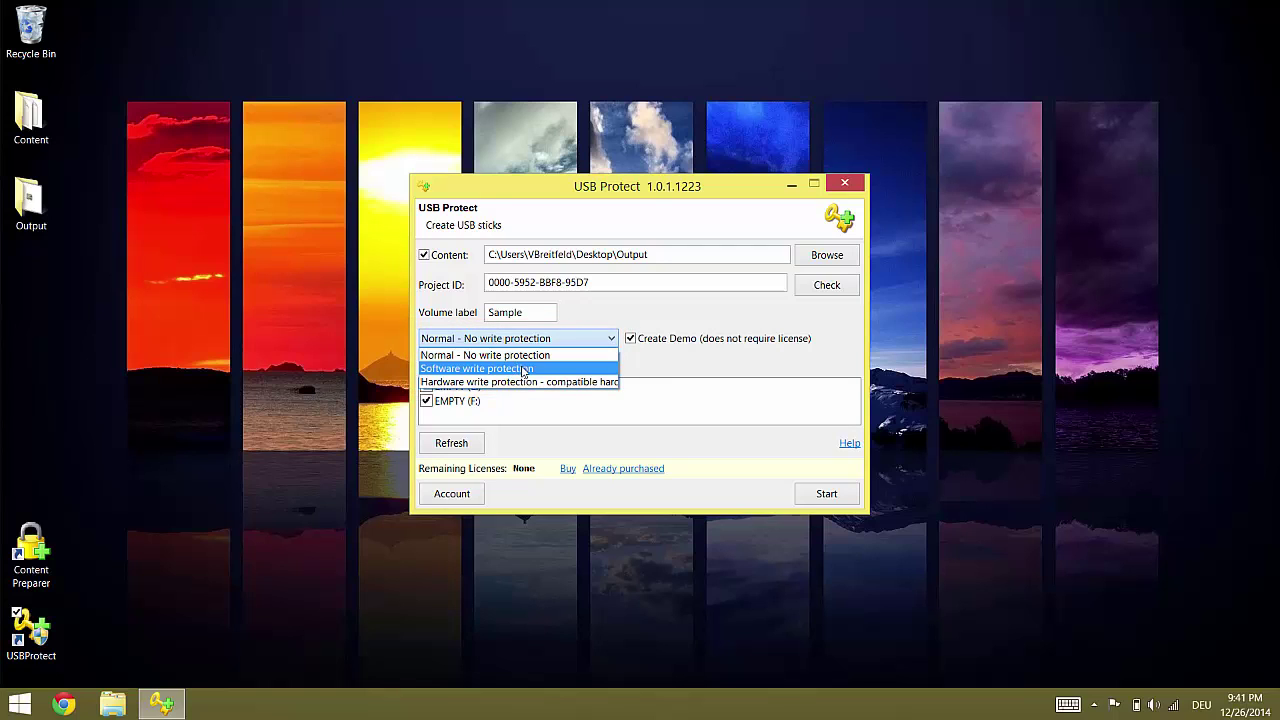
click(656, 361)
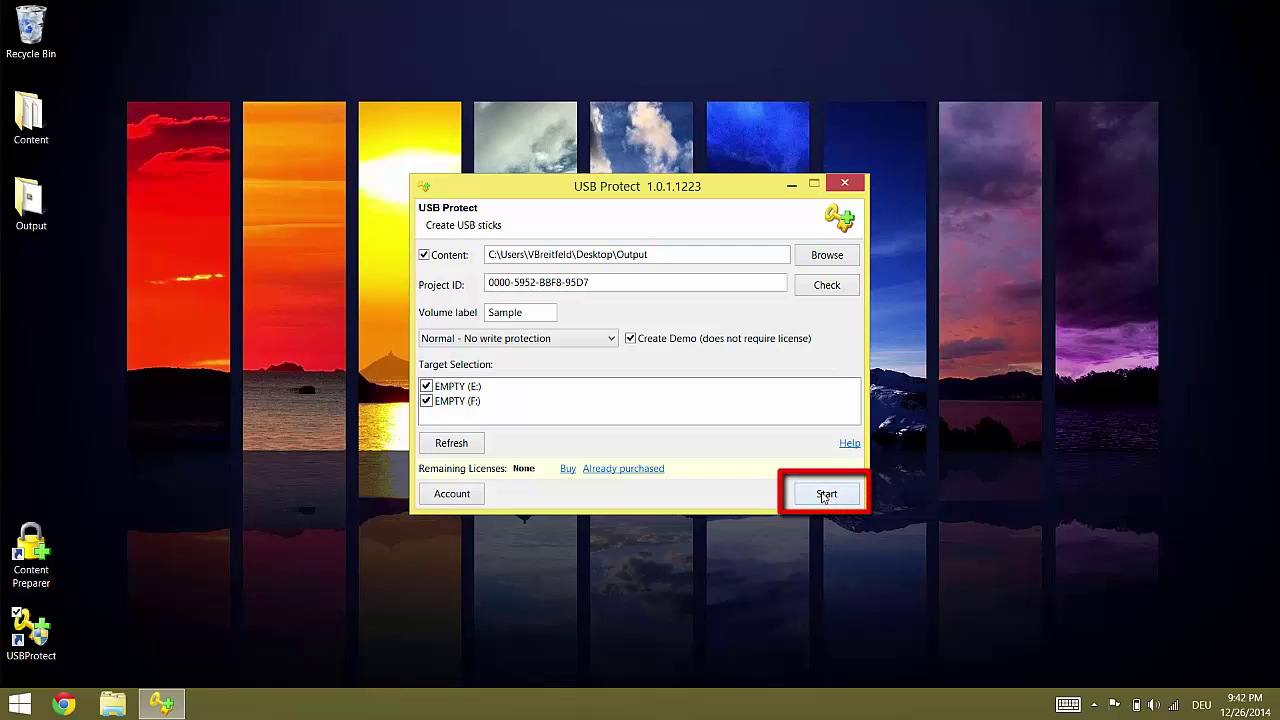
Start writing the copy-protected demo content to USB drives E: and F:.
click(826, 494)
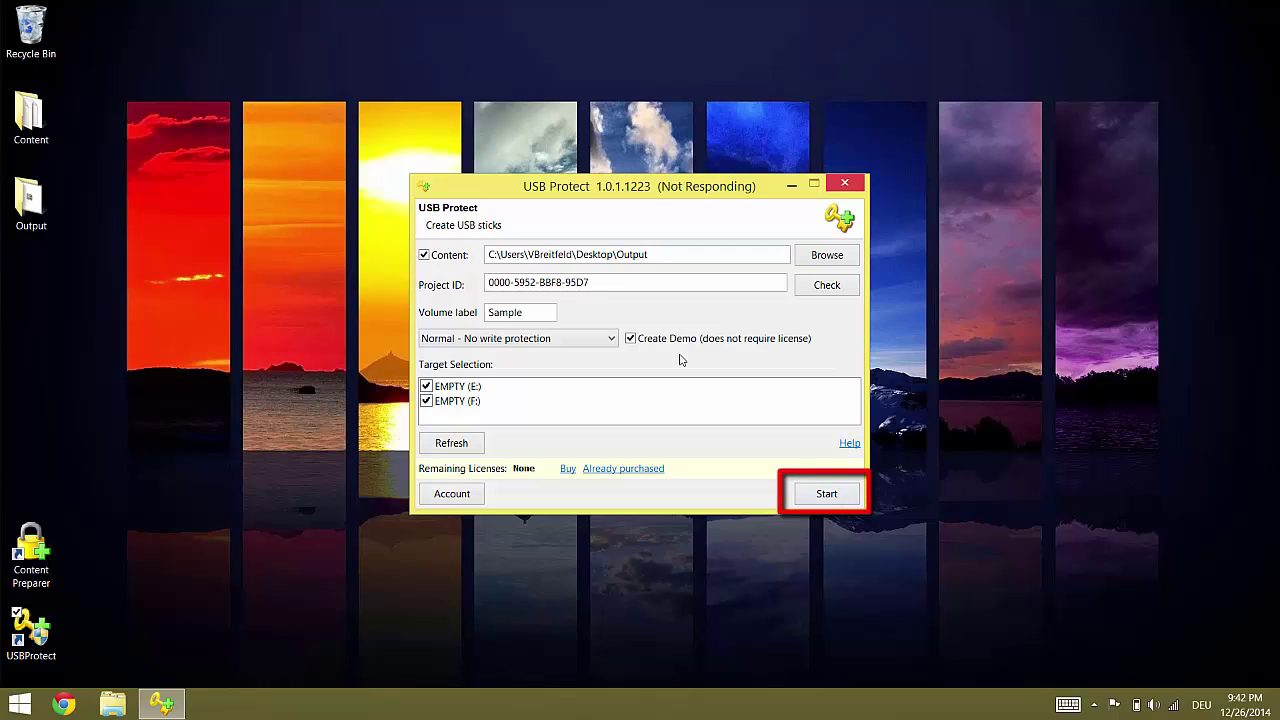